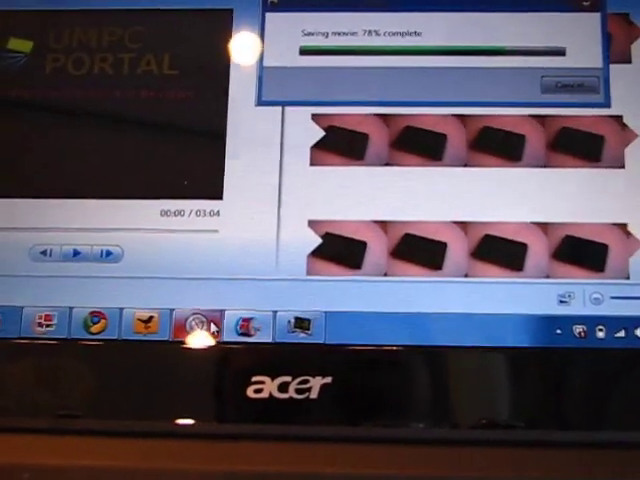
Step: Switch to Performance Monitor to view its counter graph reading about 11.3 million
left_click(185, 300)
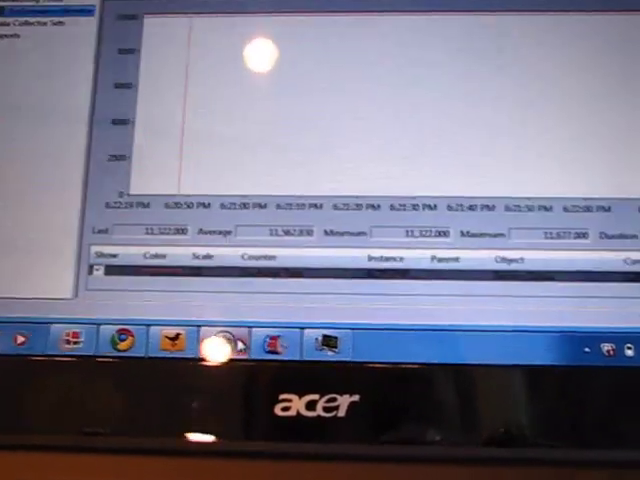